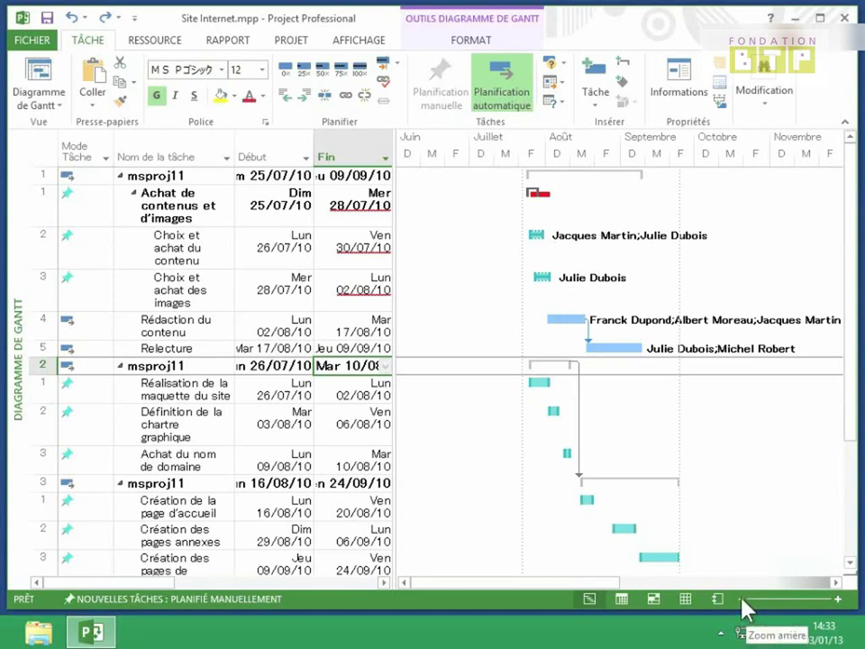
Zoom the Gantt timeline out and back in to the hour-level scale, and bring the mid-August task bars into view.
left_click(743, 599)
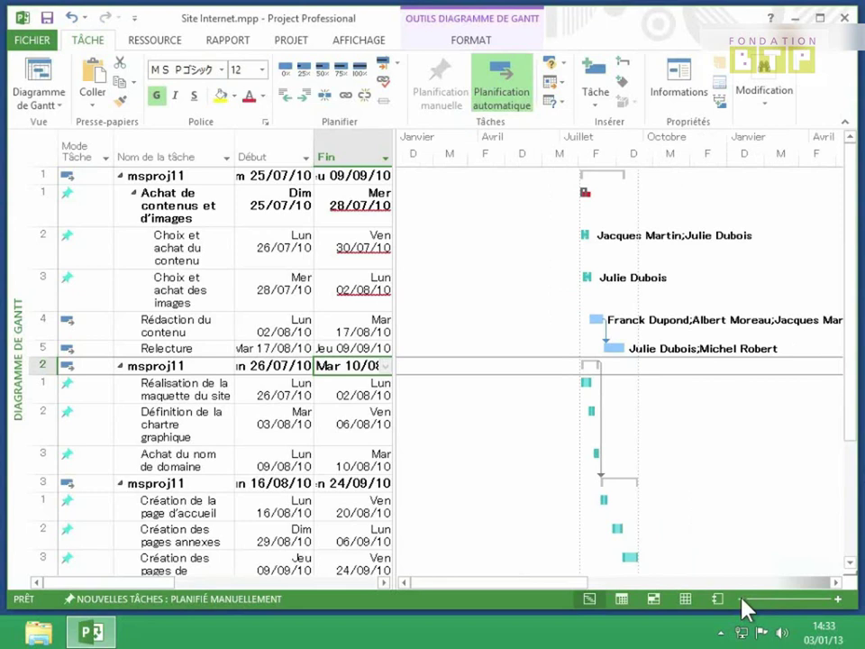
left_click(837, 599)
left_click(838, 599)
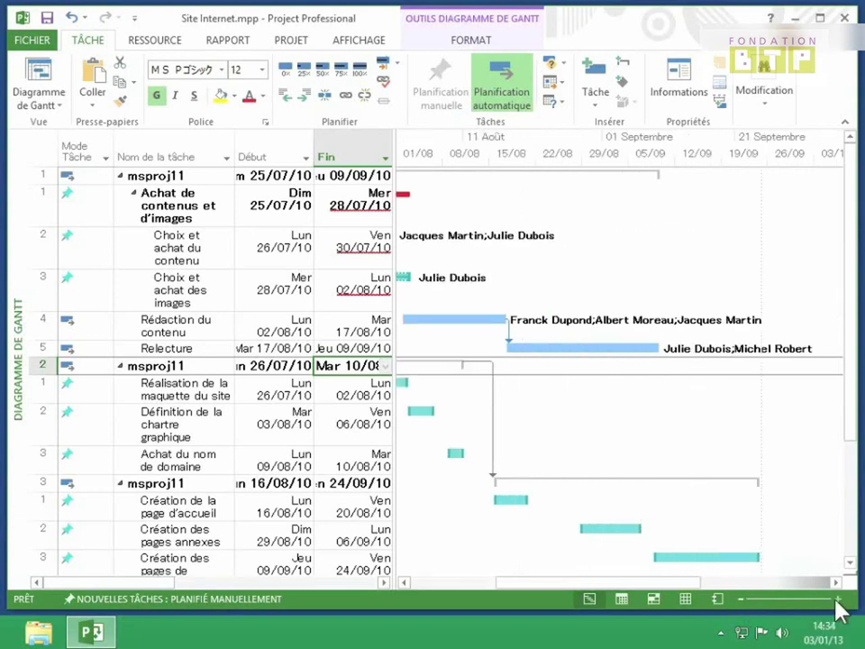
left_click(838, 600)
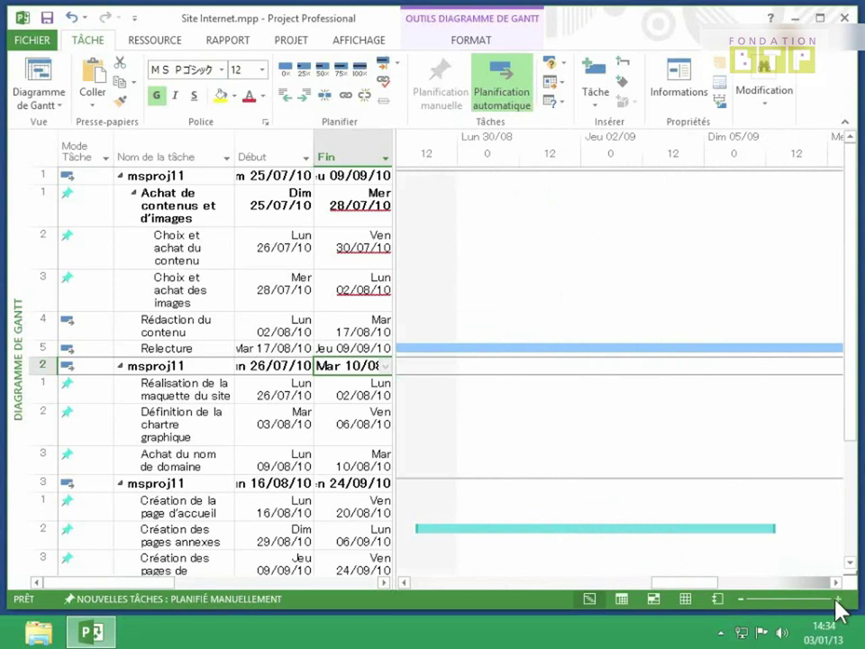
left_click_drag(691, 581, 618, 573)
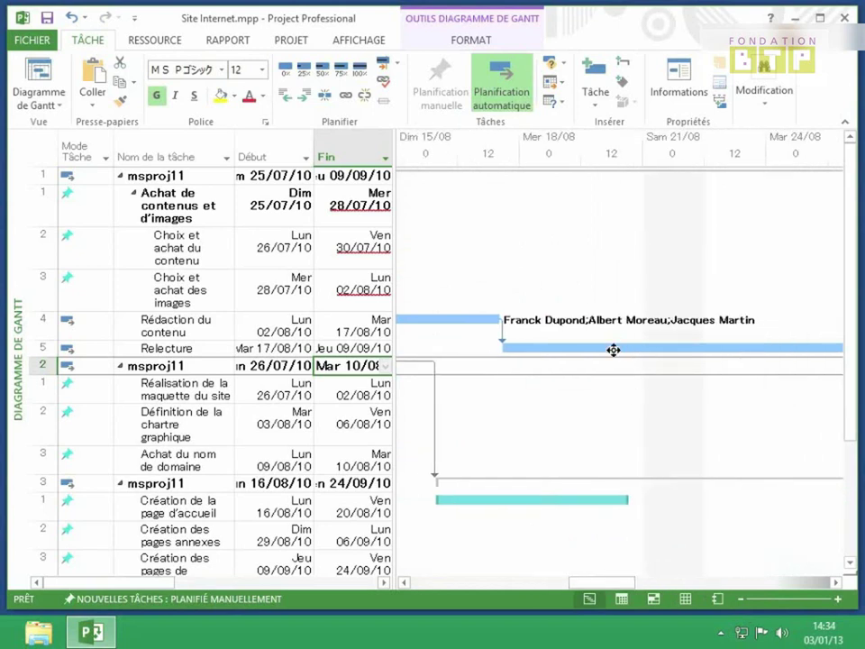
mouse_move(613, 350)
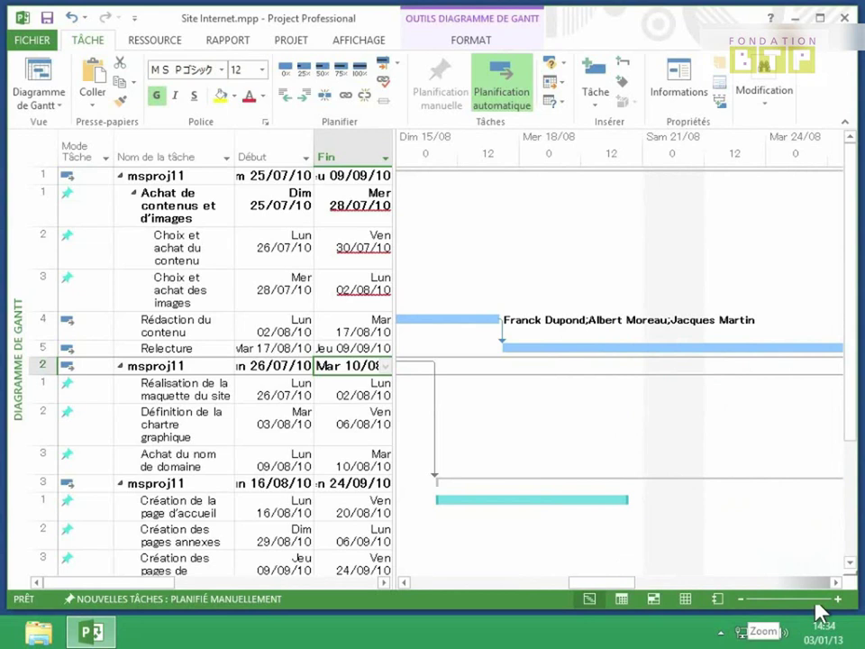
Reduce the timeline zoom to thirds of months and bring the July to September 2010 task bars into view.
mouse_move(815, 604)
left_mouse_down()
mouse_move(764, 602)
mouse_move(810, 605)
left_mouse_up()
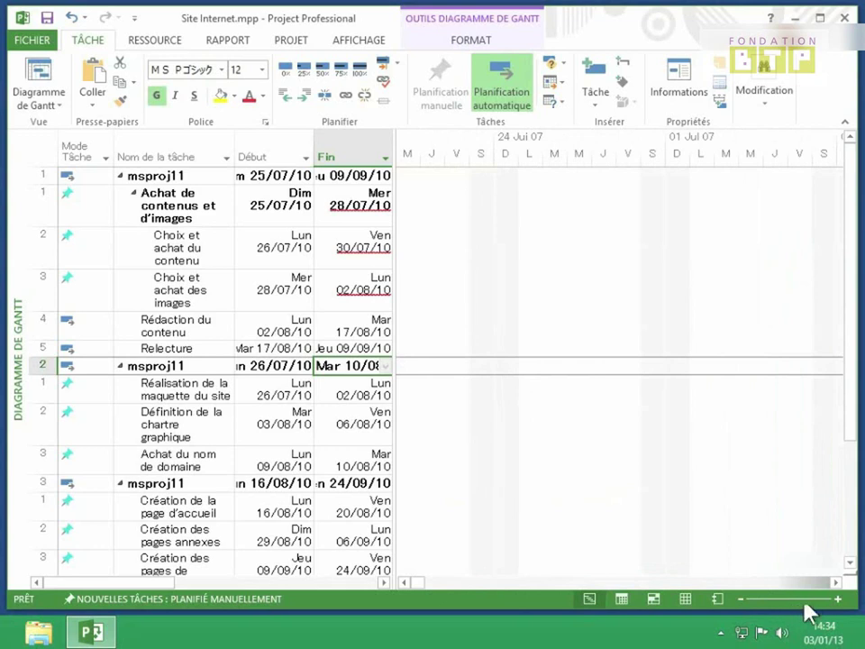
left_click_drag(806, 603, 791, 604)
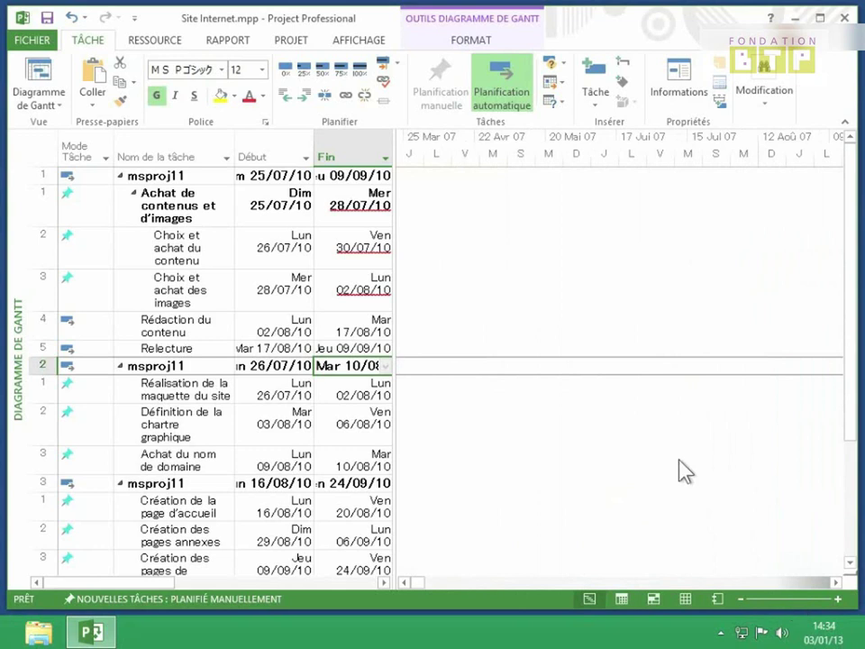
left_click(834, 582)
left_click_drag(834, 586, 834, 586)
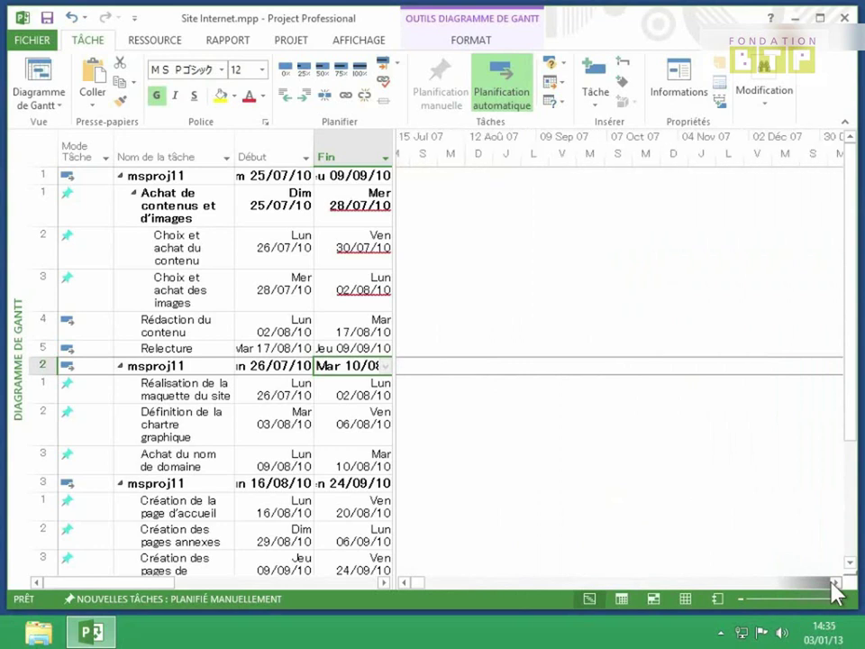
left_click_drag(419, 583, 459, 583)
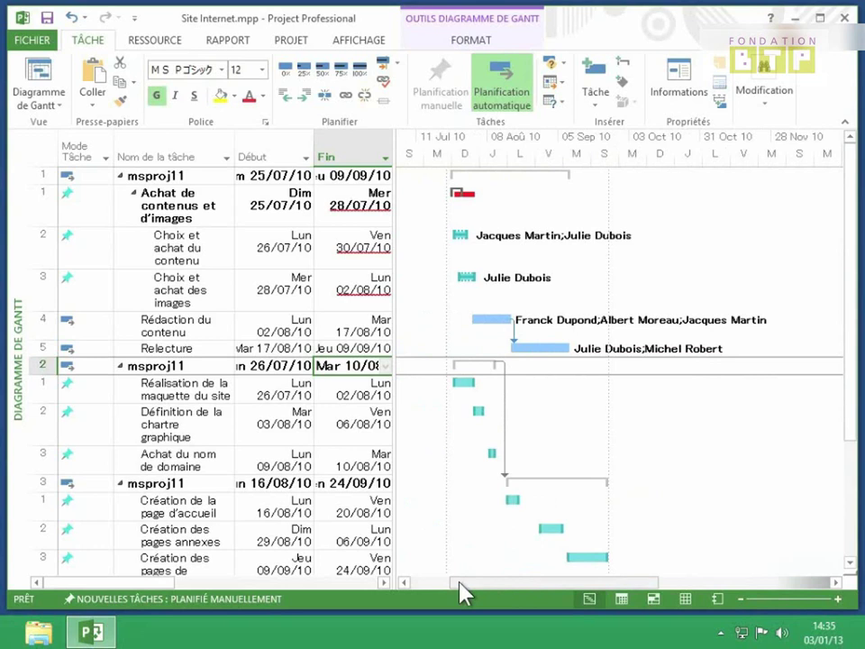
Zoom the Gantt timescale in to days with the Zoom avant command.
left_click(365, 42)
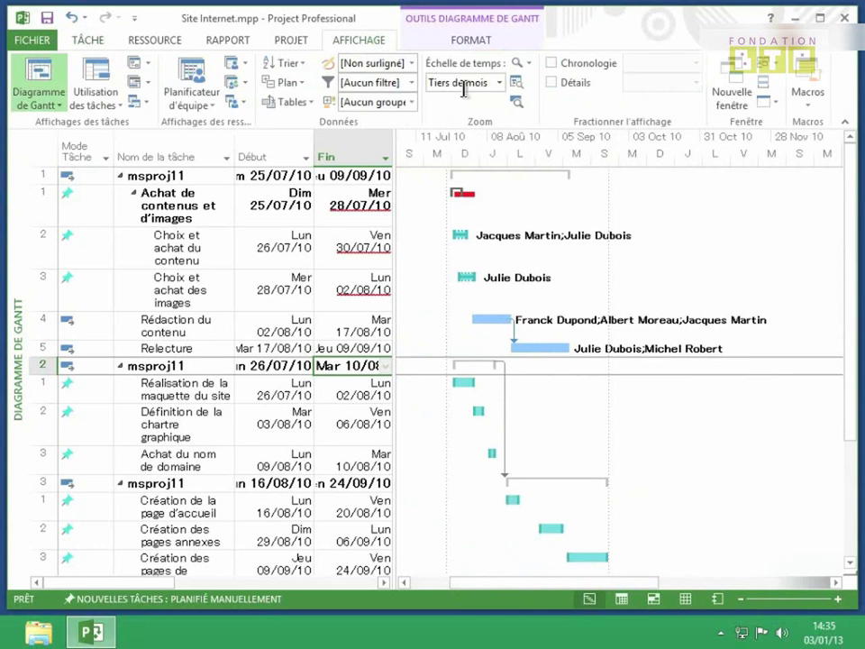
left_click(521, 63)
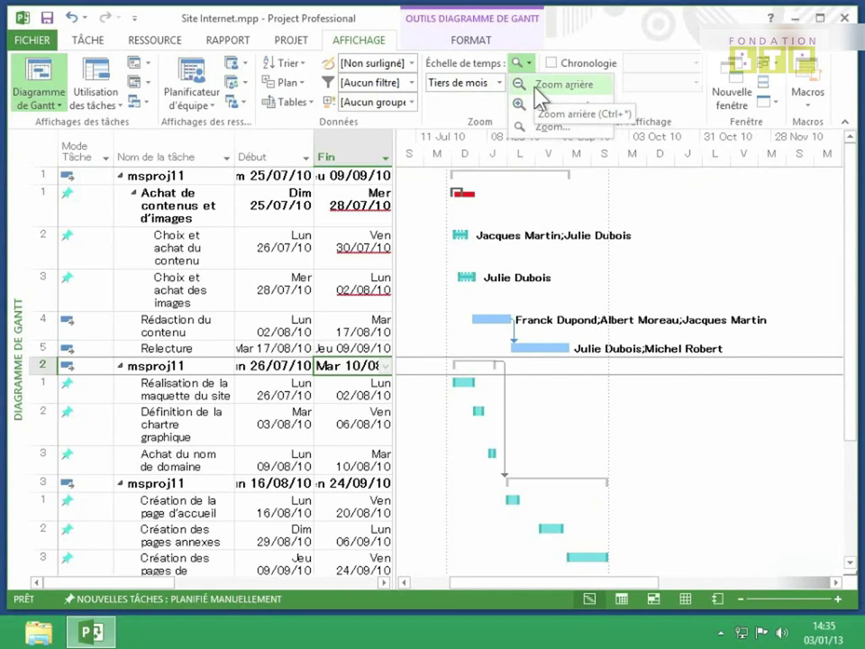
left_click(541, 106)
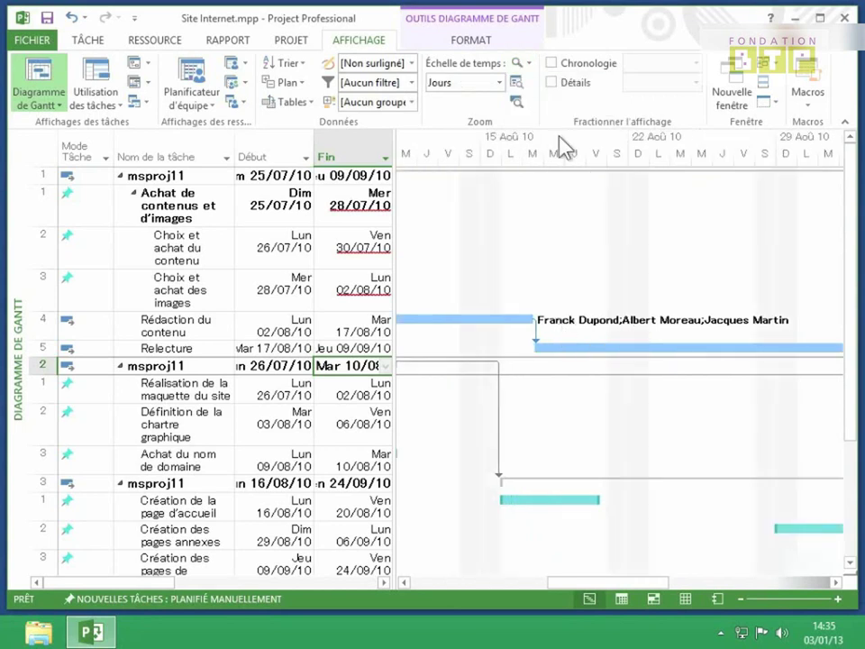
Set the timeline zoom to the 1 mois preset.
left_click(521, 63)
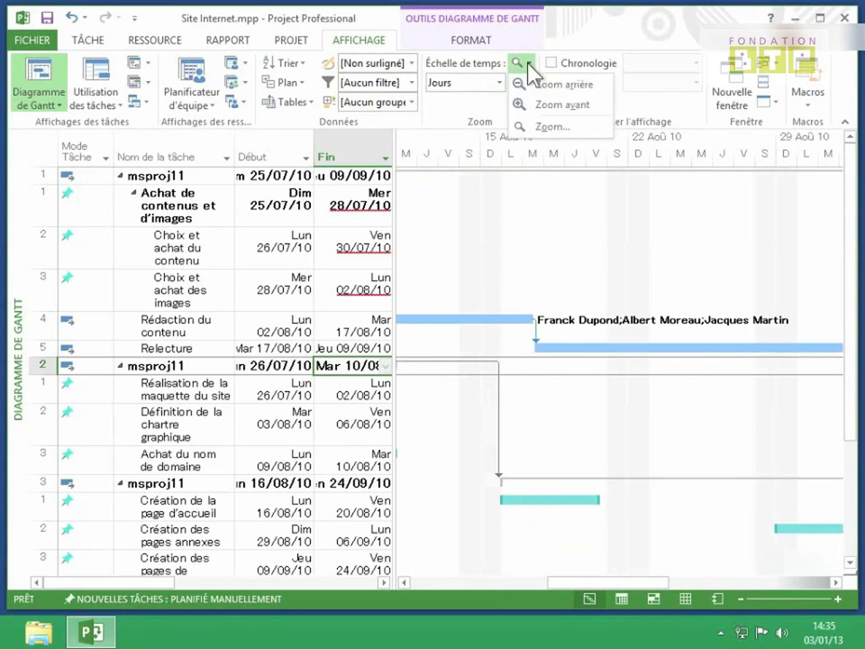
left_click(530, 128)
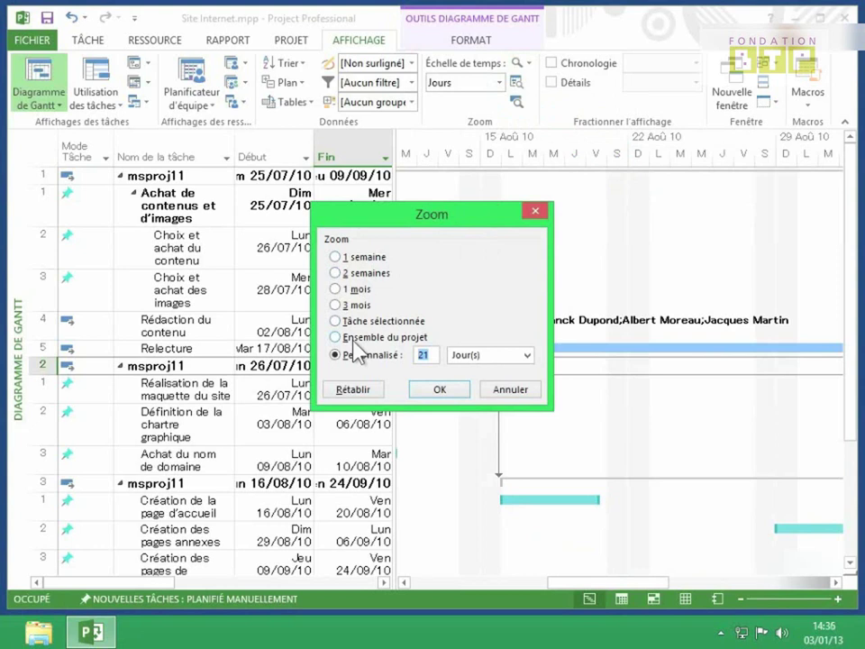
left_click(335, 289)
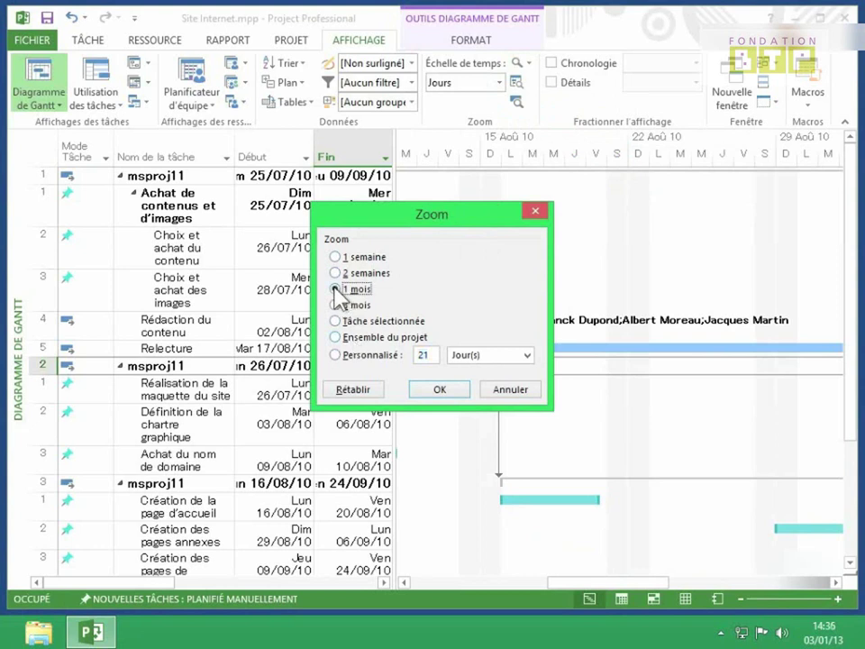
left_click(437, 397)
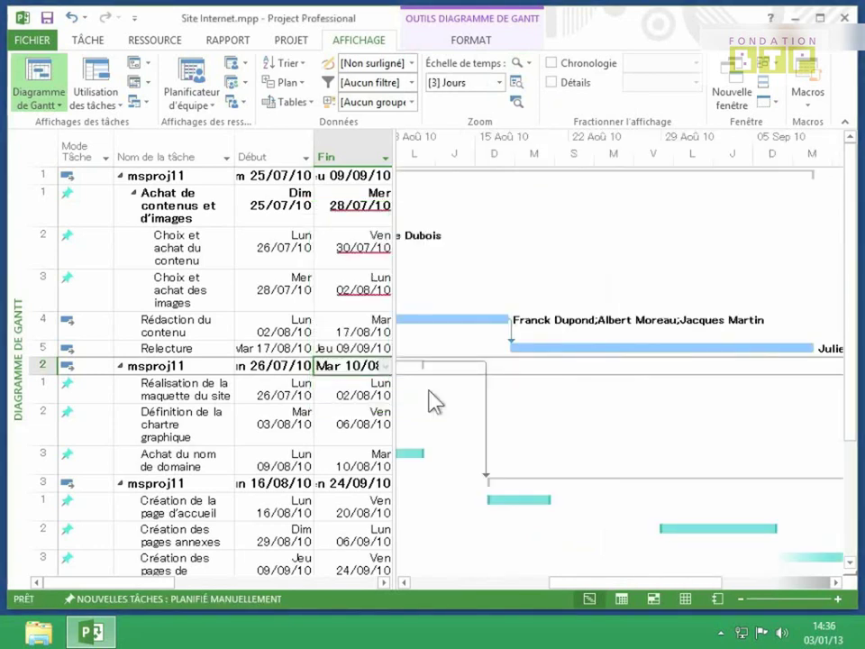
Set the Gantt timescale to Années.
left_click(499, 82)
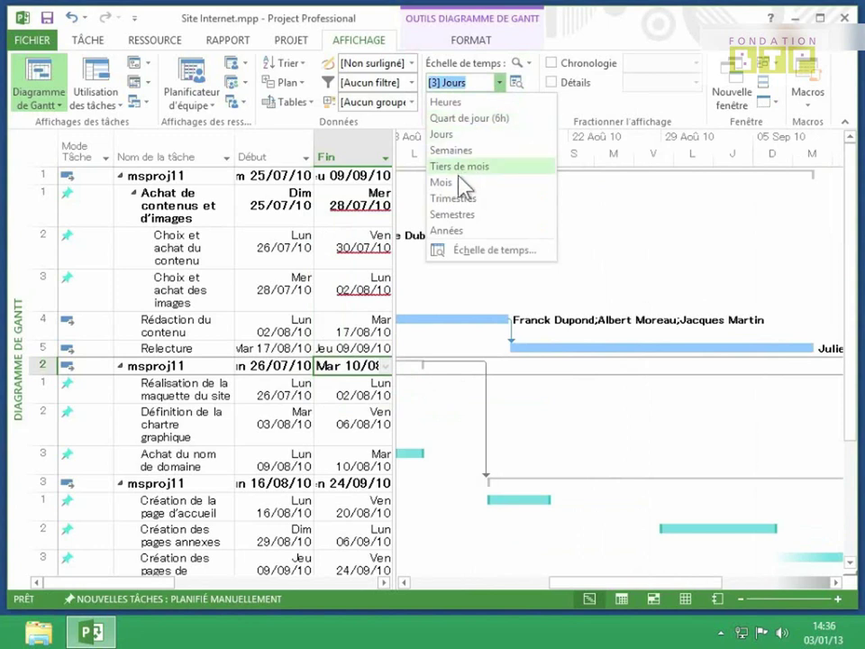
left_click(456, 236)
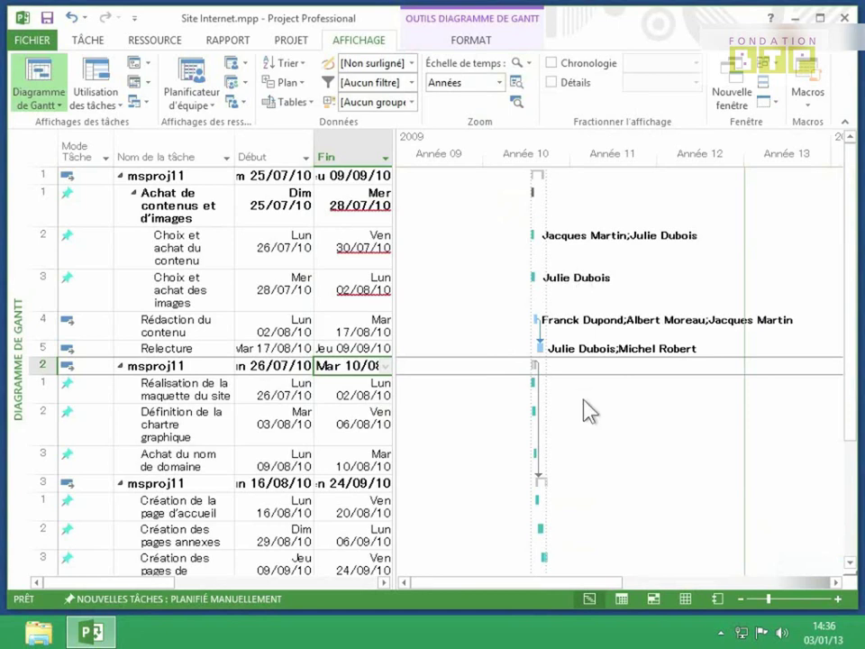
left_click(500, 82)
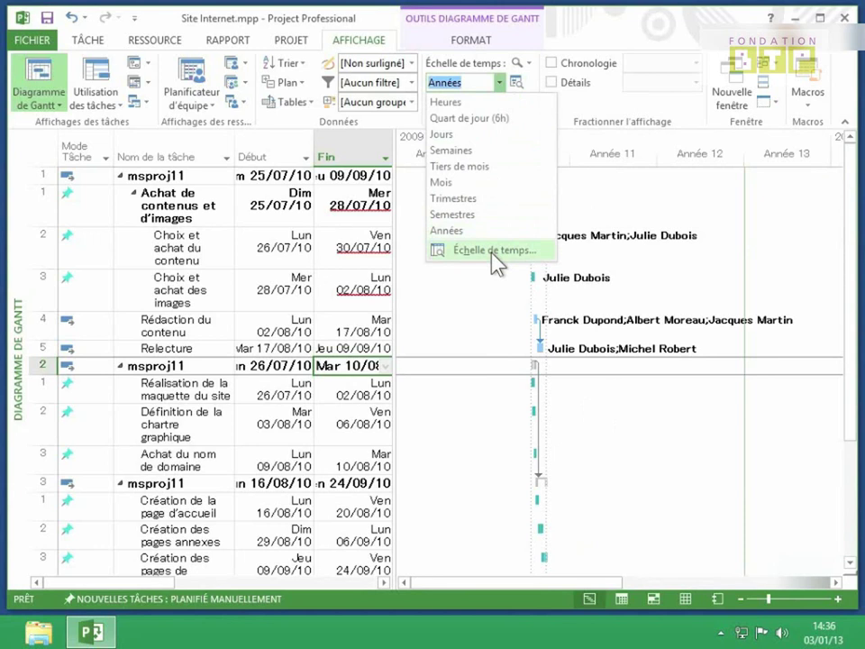
left_click(618, 214)
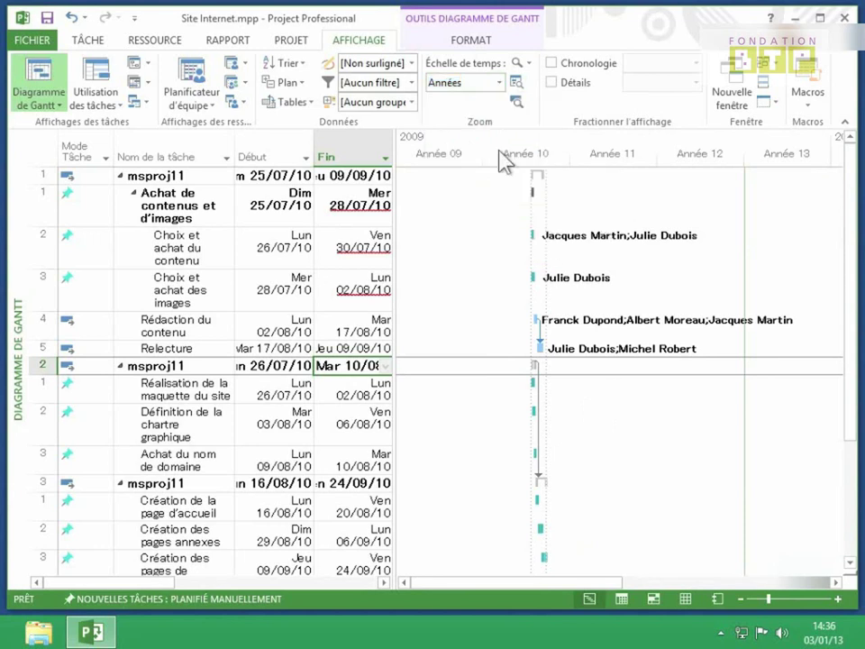
right_click(611, 155)
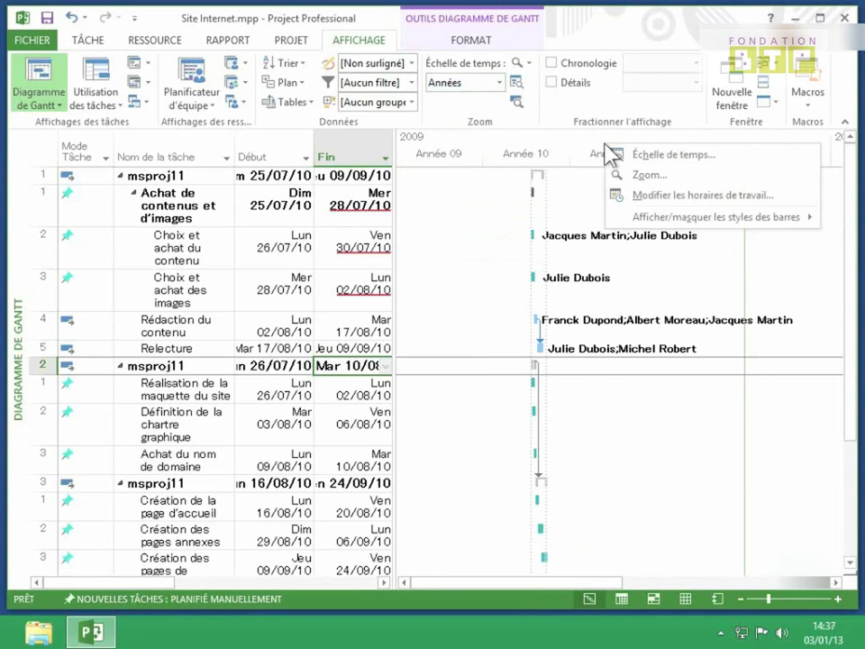
left_click(533, 199)
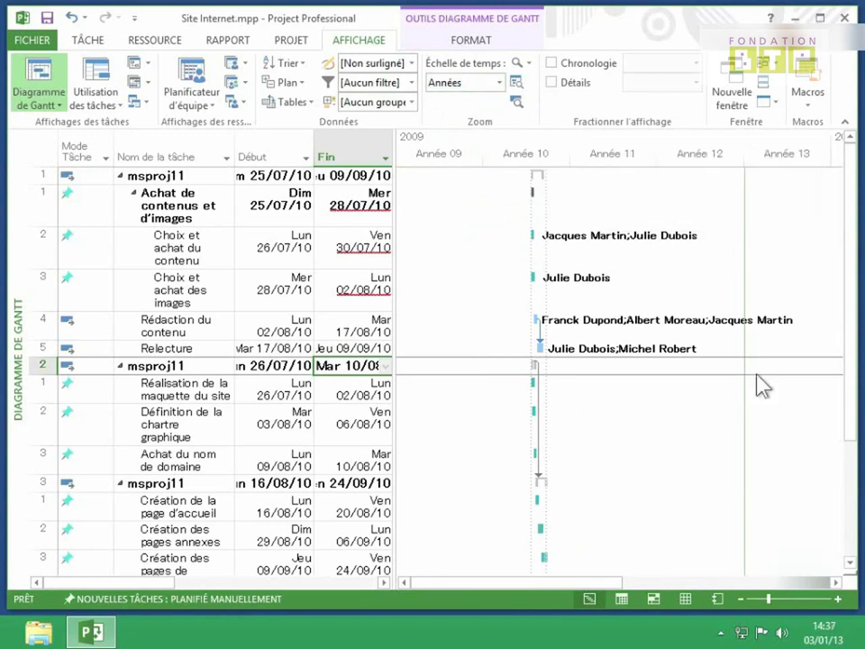
Zoom in on the timeline and set the Gantt timescale to Semaines.
left_click(837, 599)
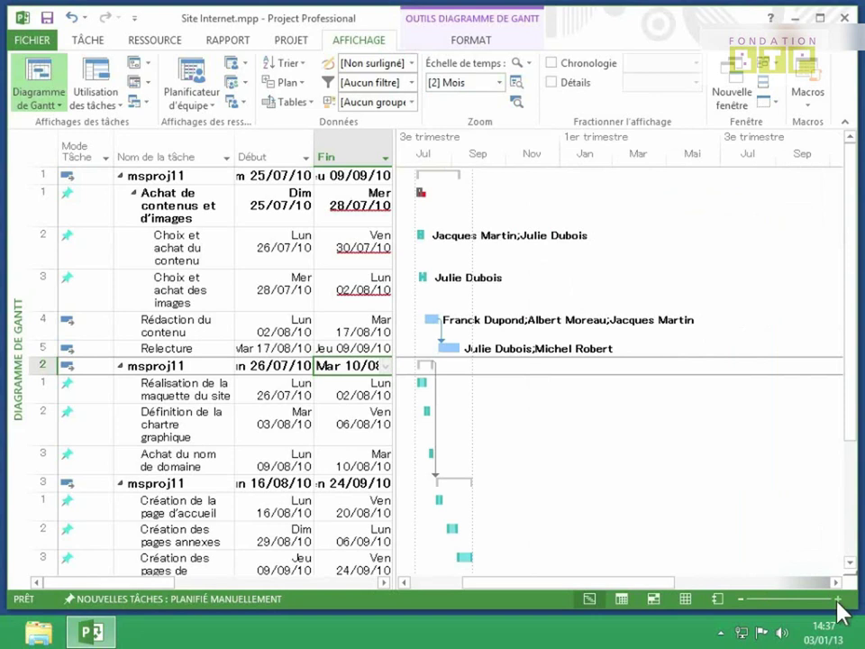
left_click(837, 599)
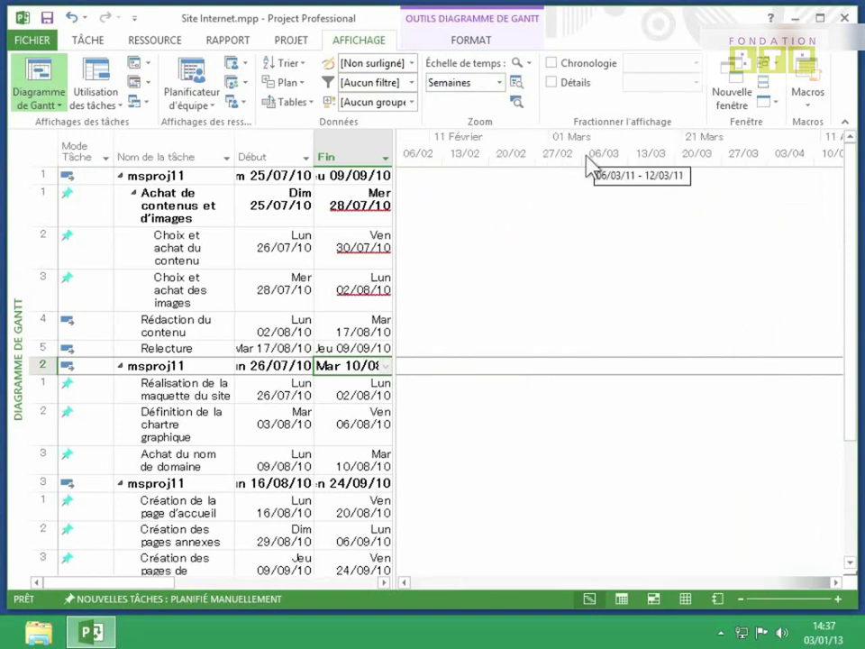
left_click(499, 87)
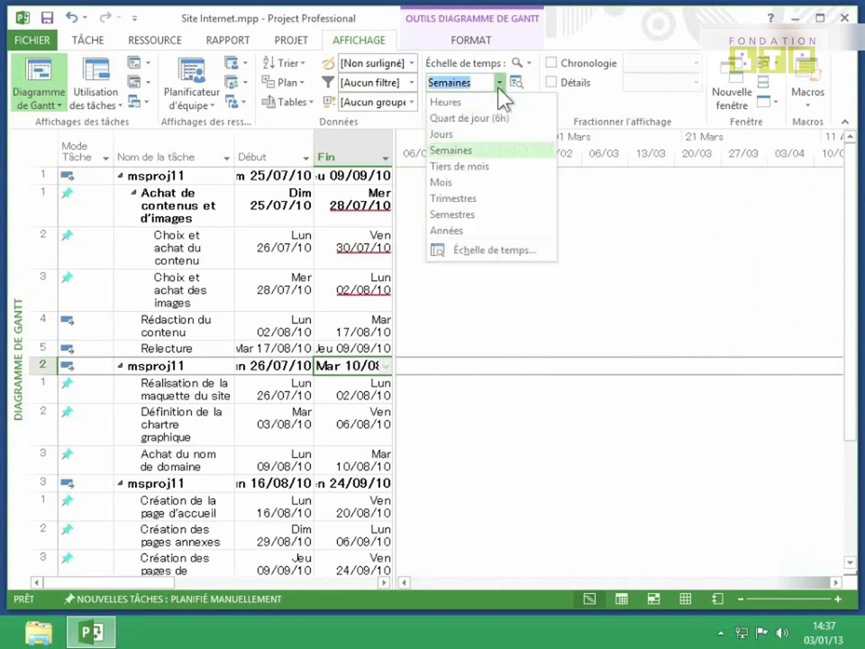
left_click(483, 155)
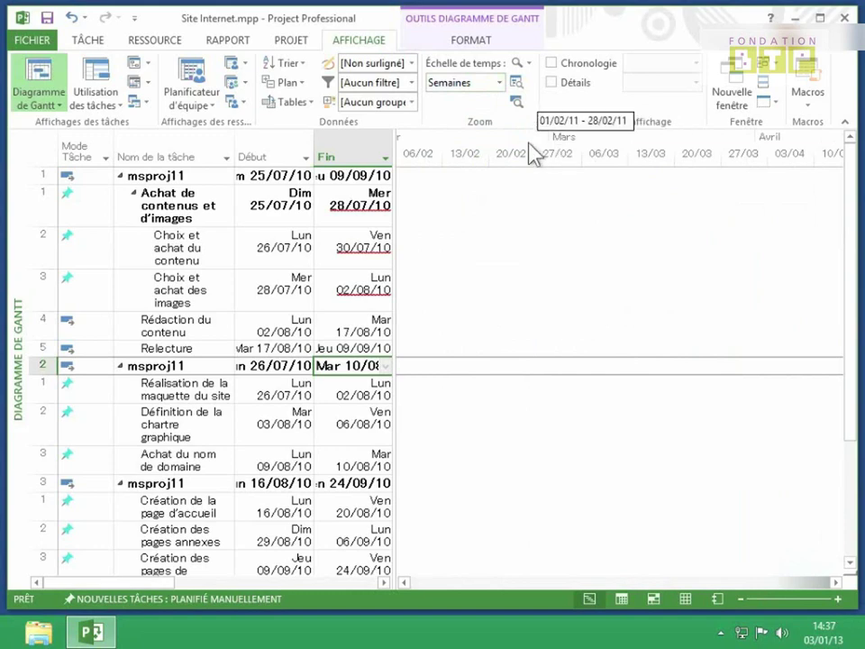
Format the timescale's middle tier with Années units, the label style "Année 09, Année 10, ..." and Droite alignment.
right_click(533, 153)
left_click(568, 157)
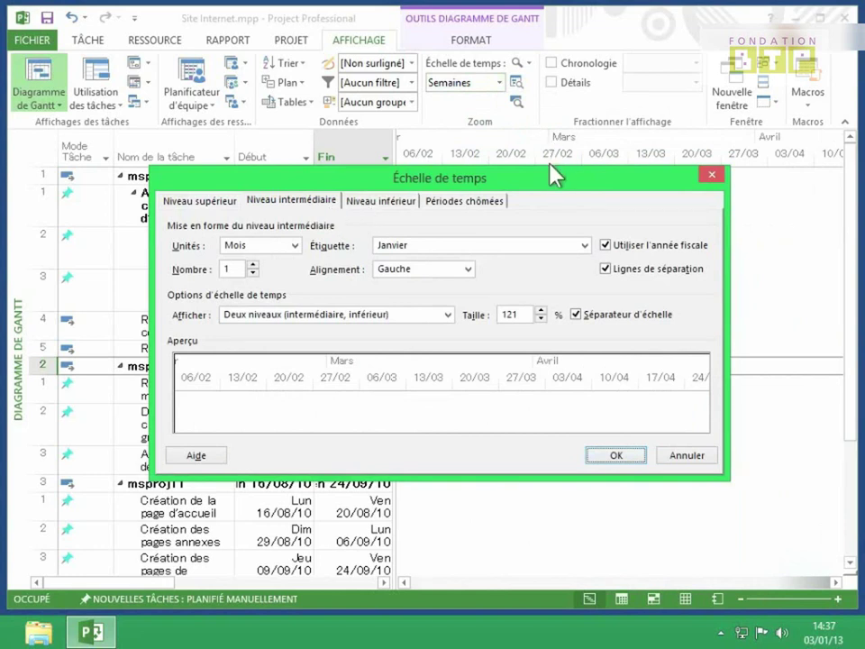
left_click(295, 245)
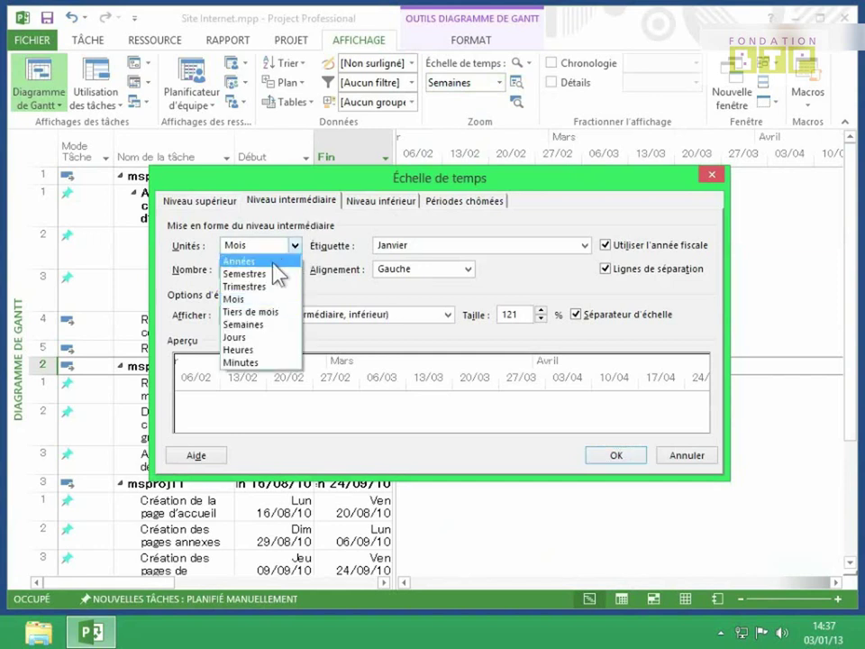
left_click(272, 261)
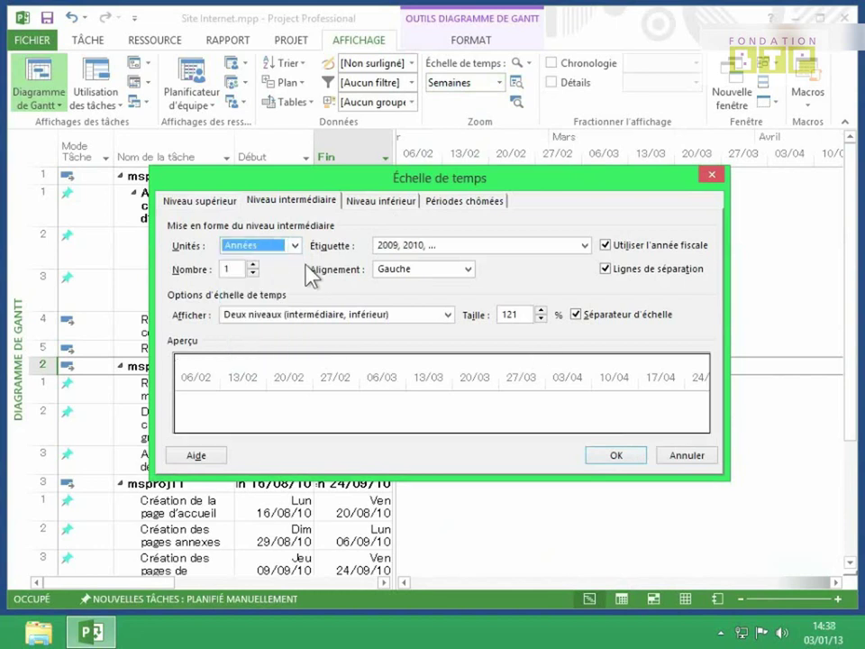
left_click(416, 247)
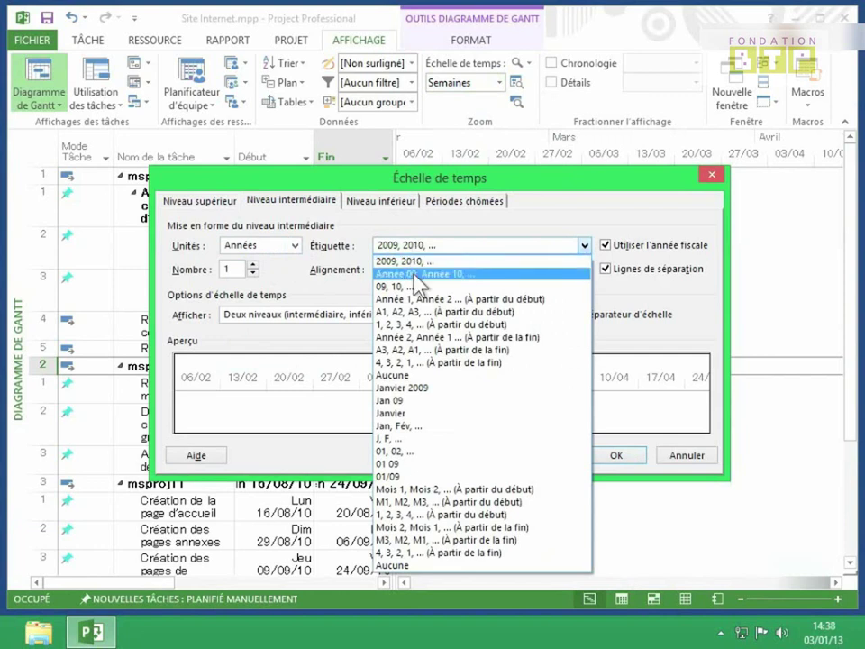
left_click(417, 273)
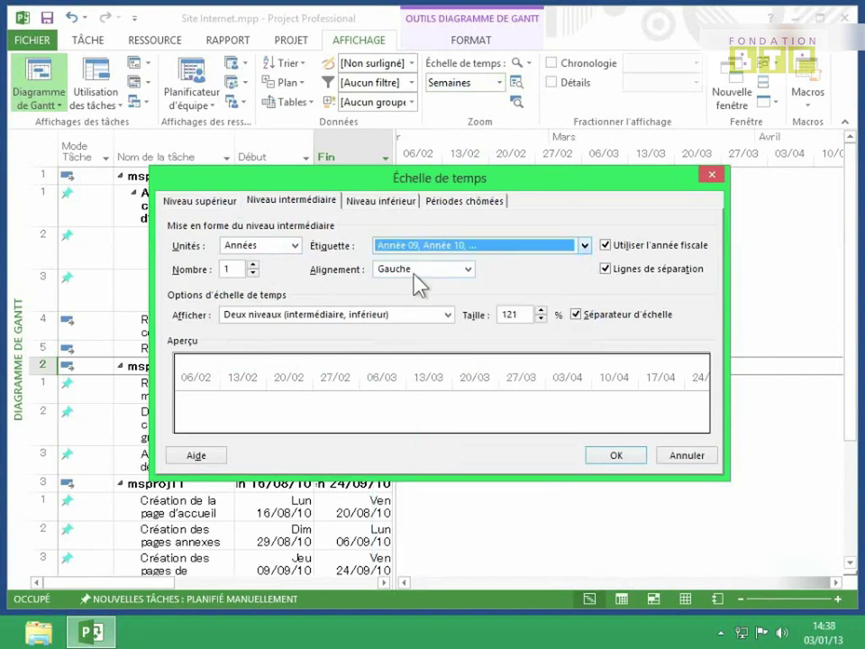
left_click(469, 269)
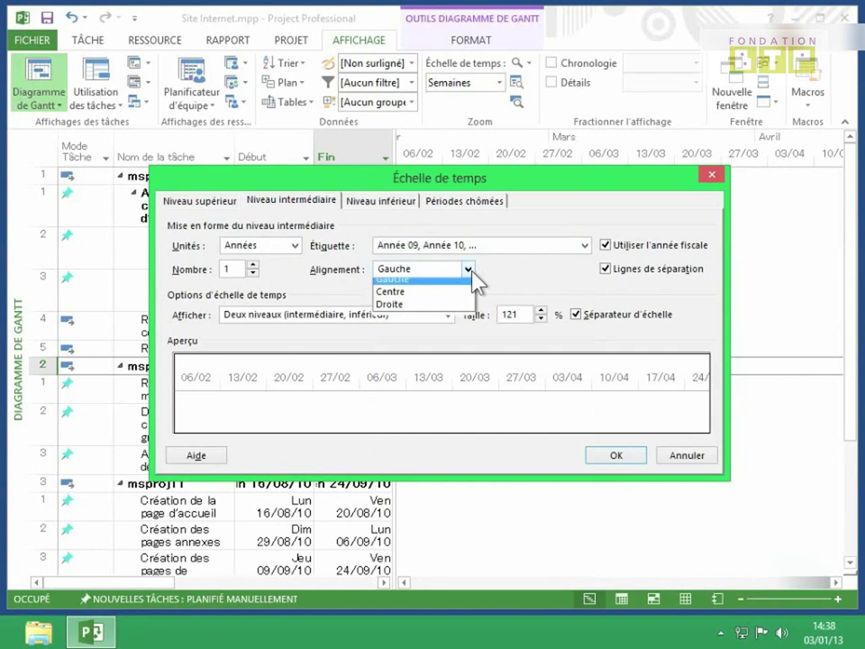
left_click(440, 310)
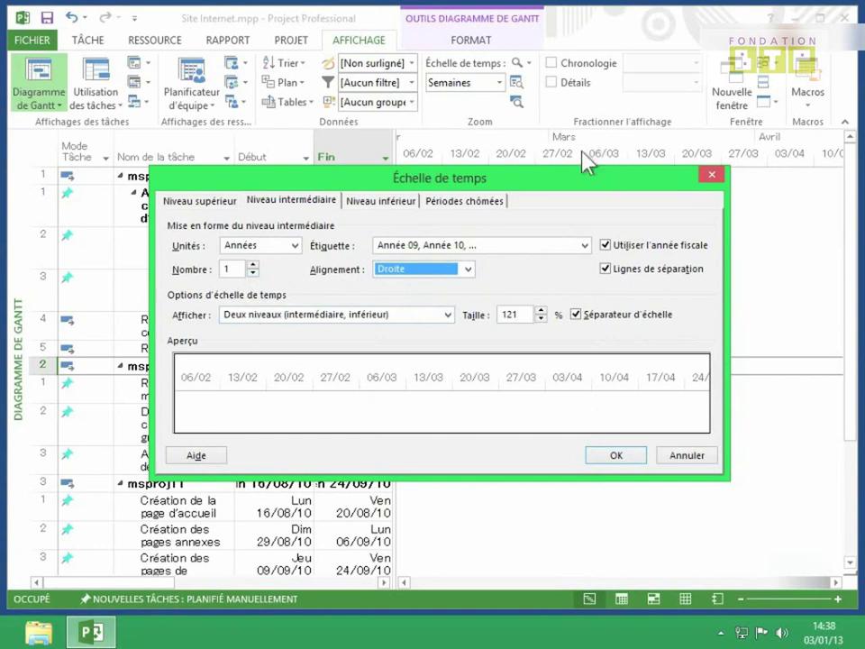
Keep the two-tier display (intermédiaire, inférieur) and set the timescale size to 125 %.
left_click(447, 315)
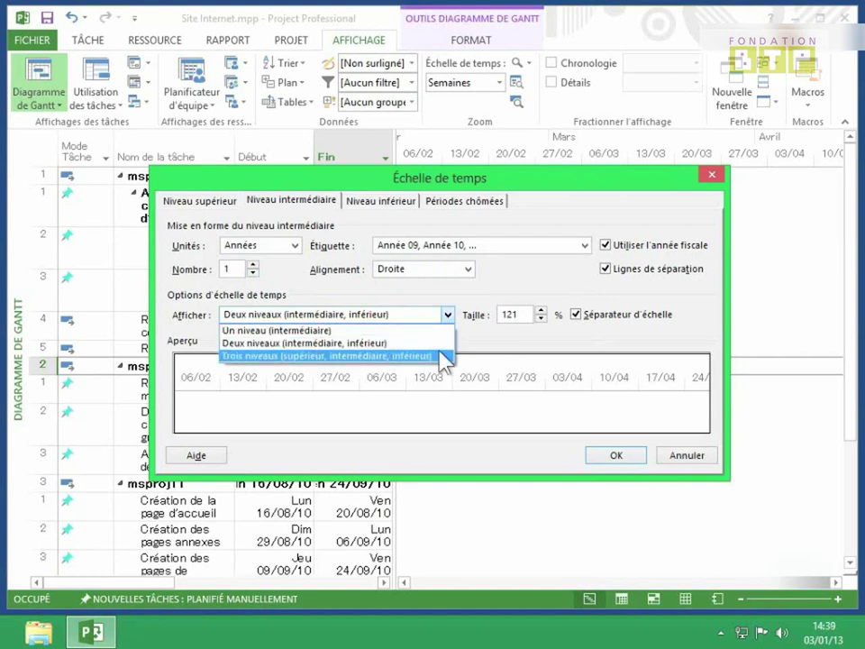
left_click(512, 339)
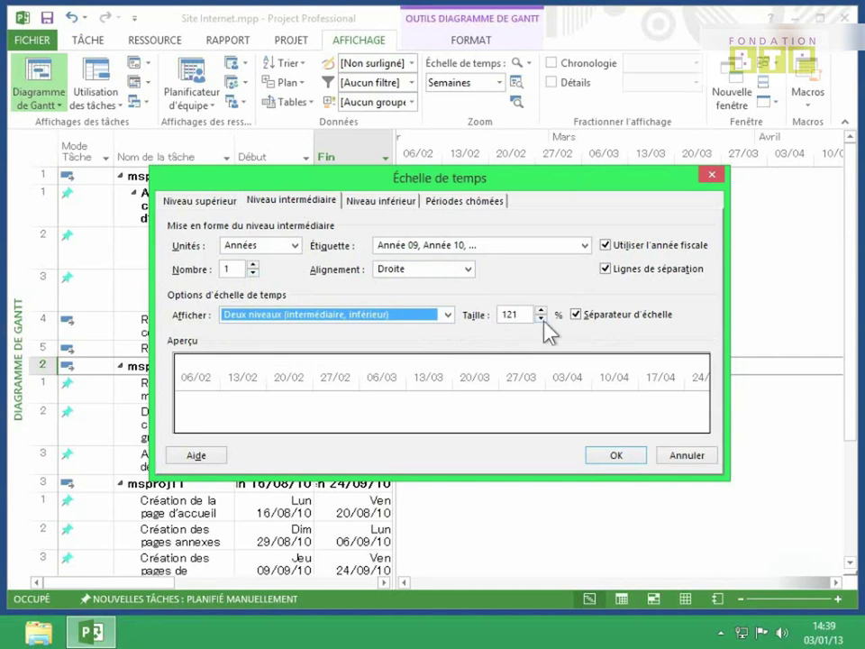
left_click(542, 320)
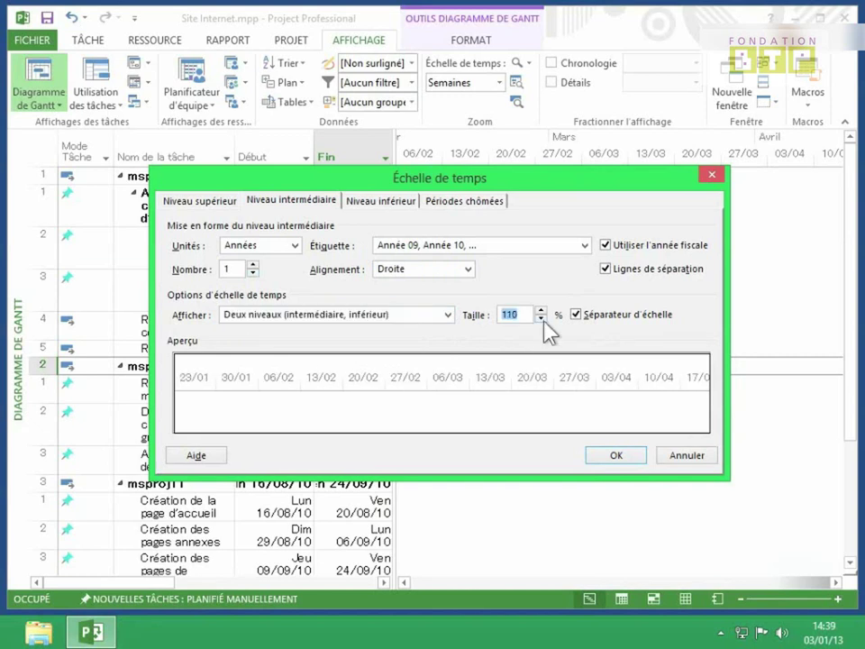
left_click(541, 320)
left_click(541, 320)
left_click(541, 320)
left_click(541, 320)
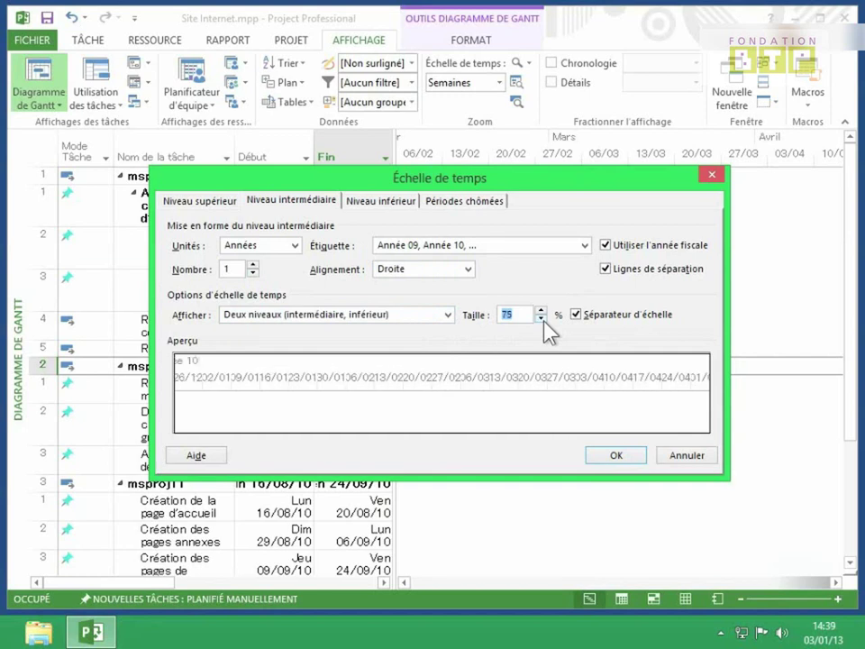
left_click(540, 310)
left_click(540, 310)
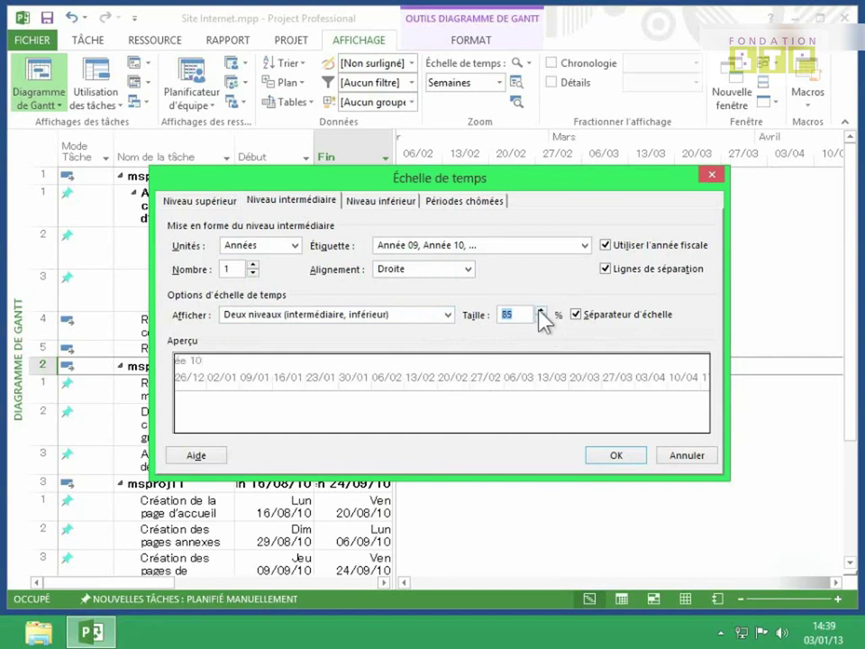
left_click(541, 310)
left_click(541, 310)
left_click(541, 310)
left_click(541, 310)
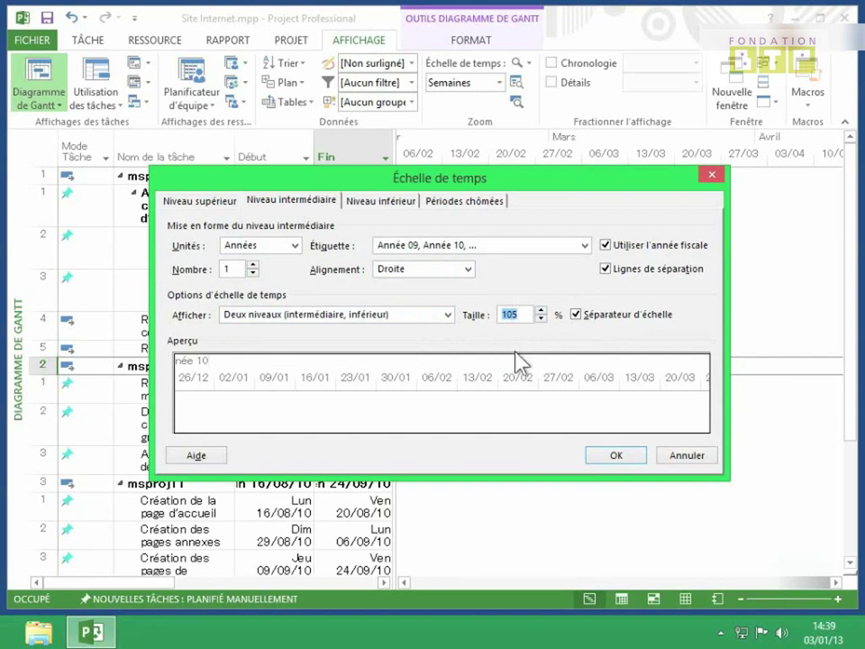
type("125")
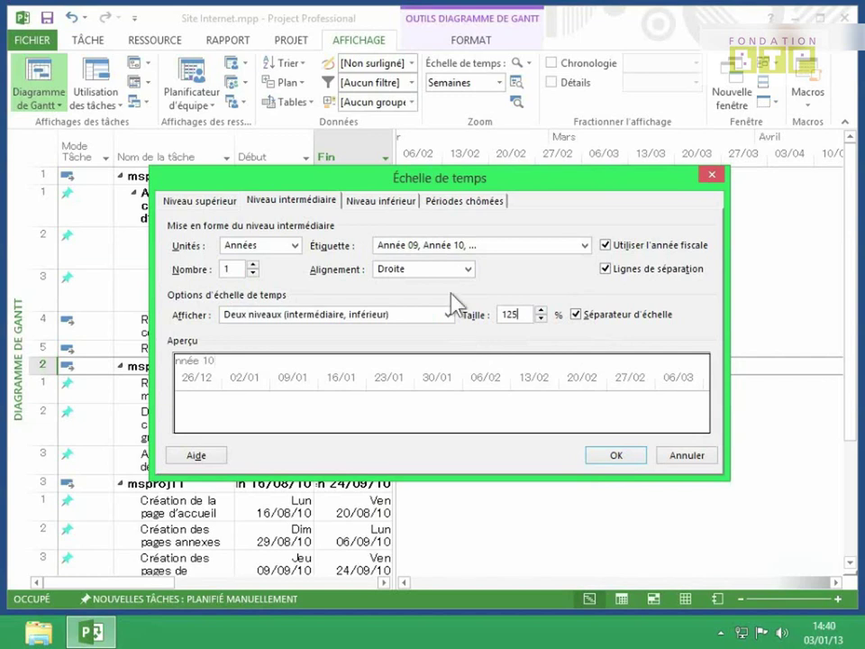
Set the units of the timescale's lower tier to Mois.
left_click(385, 206)
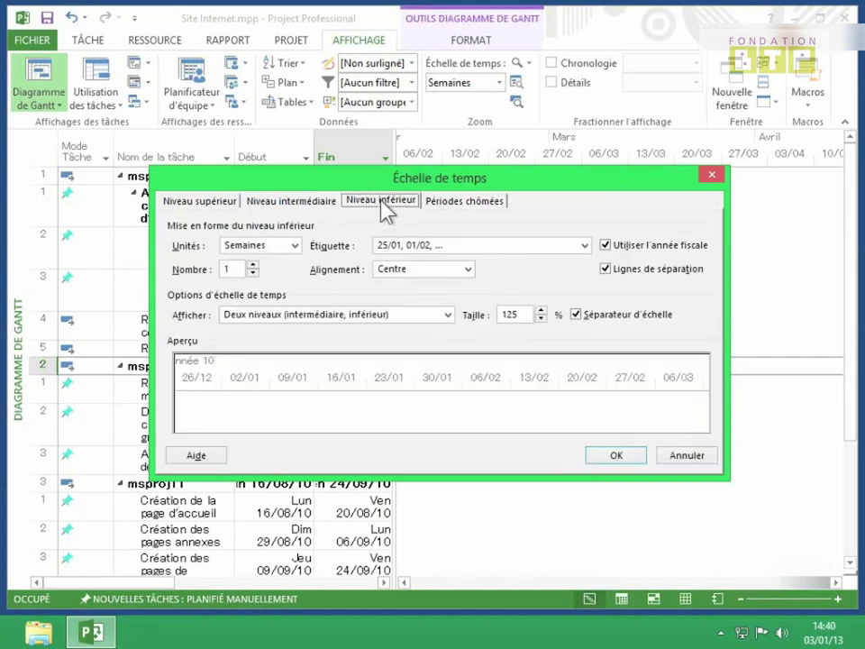
left_click(295, 246)
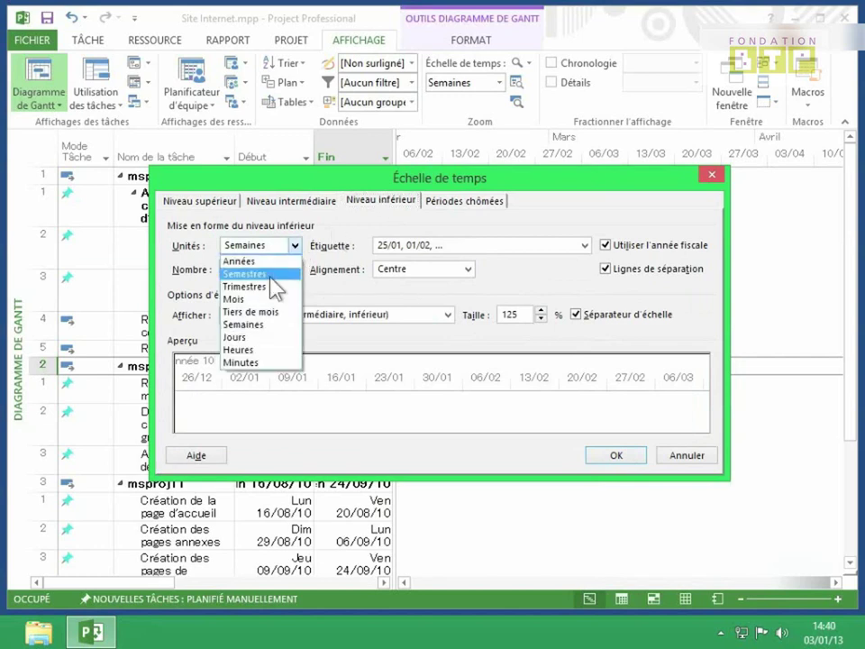
left_click(258, 300)
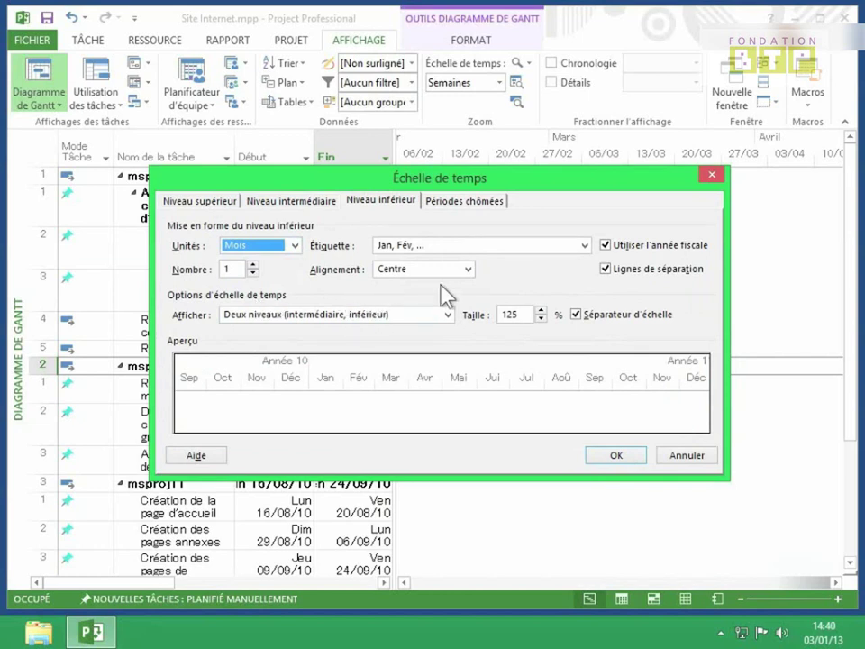
Set the non-working time colour to light orange and apply the timescale settings to the Gantt chart.
left_click(480, 204)
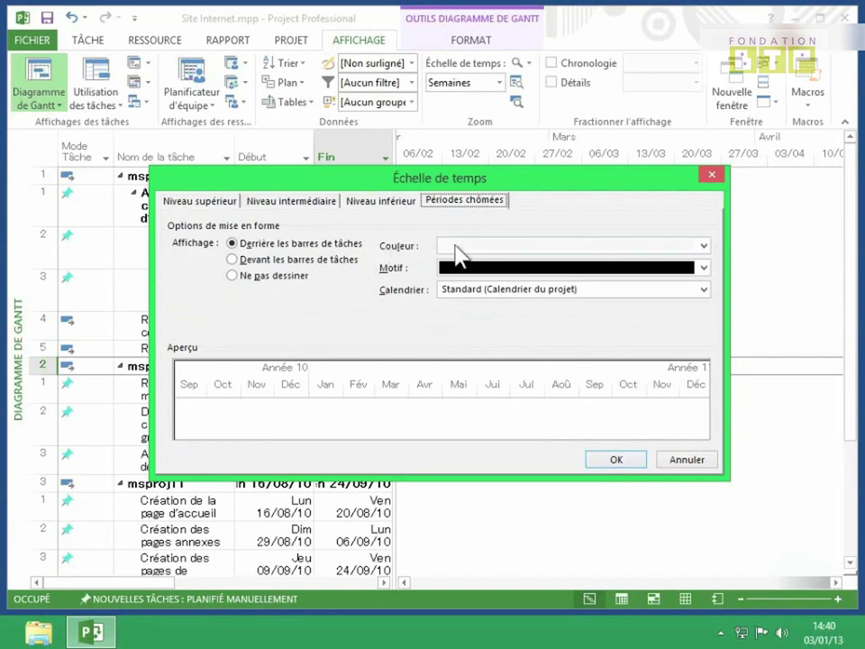
left_click(703, 246)
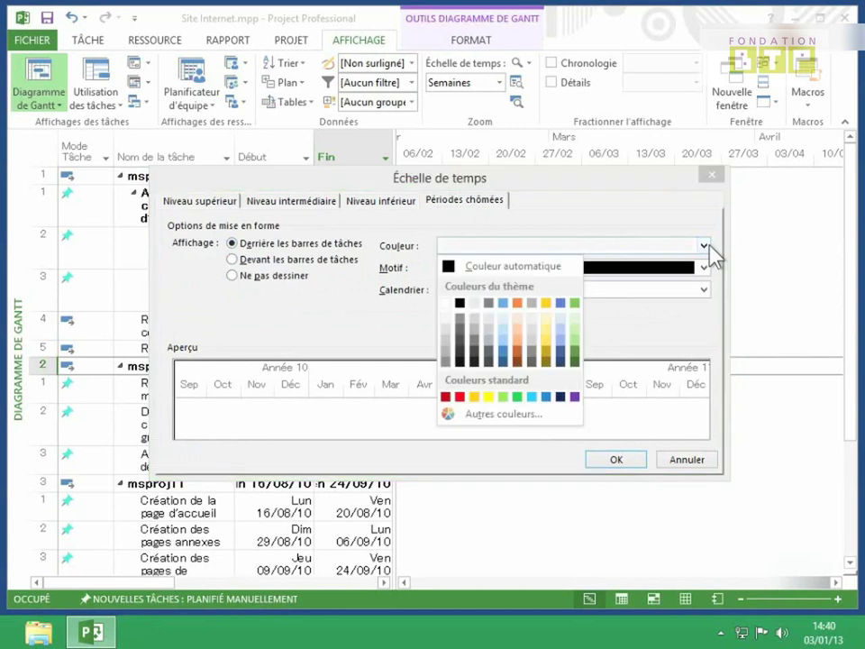
left_click(517, 317)
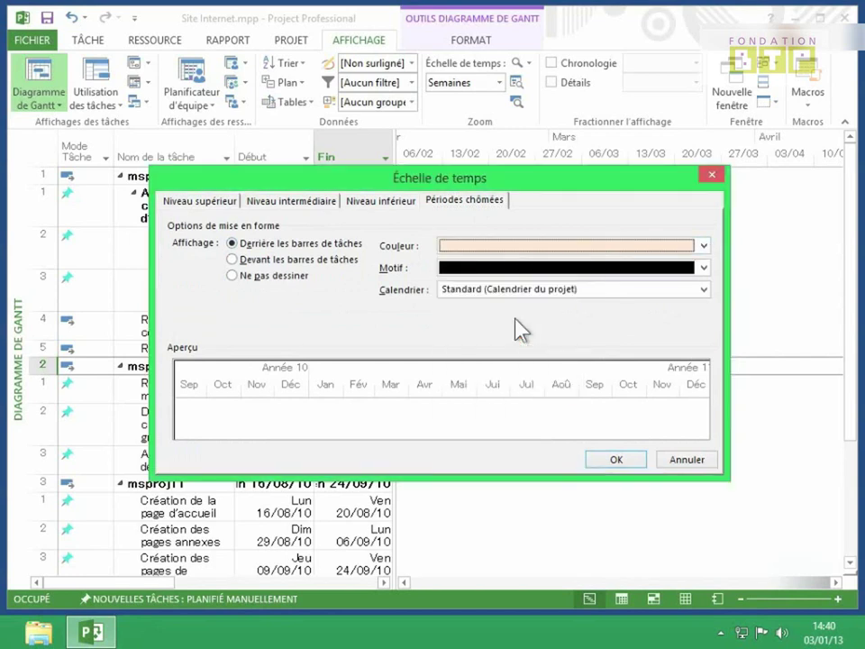
left_click(619, 467)
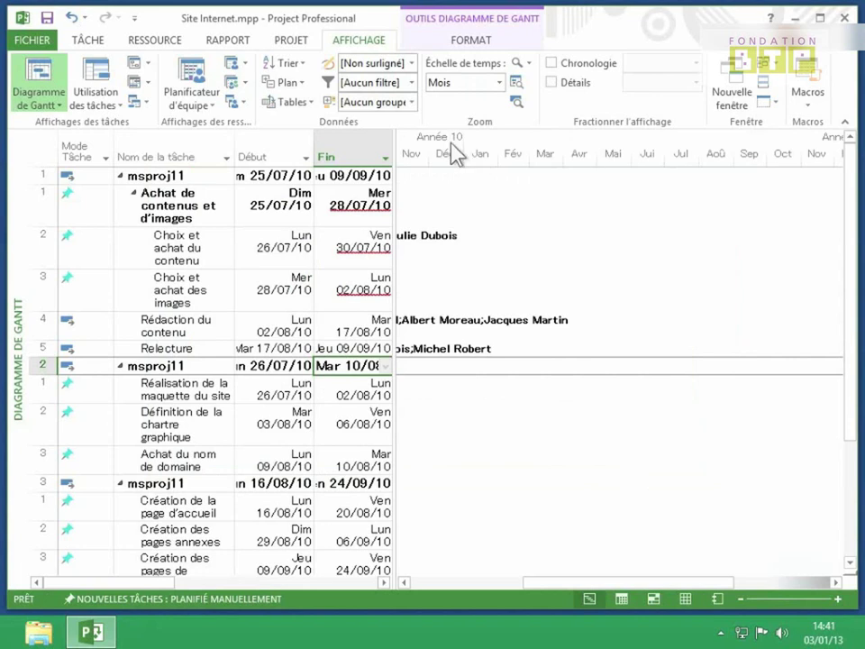
mouse_move(451, 151)
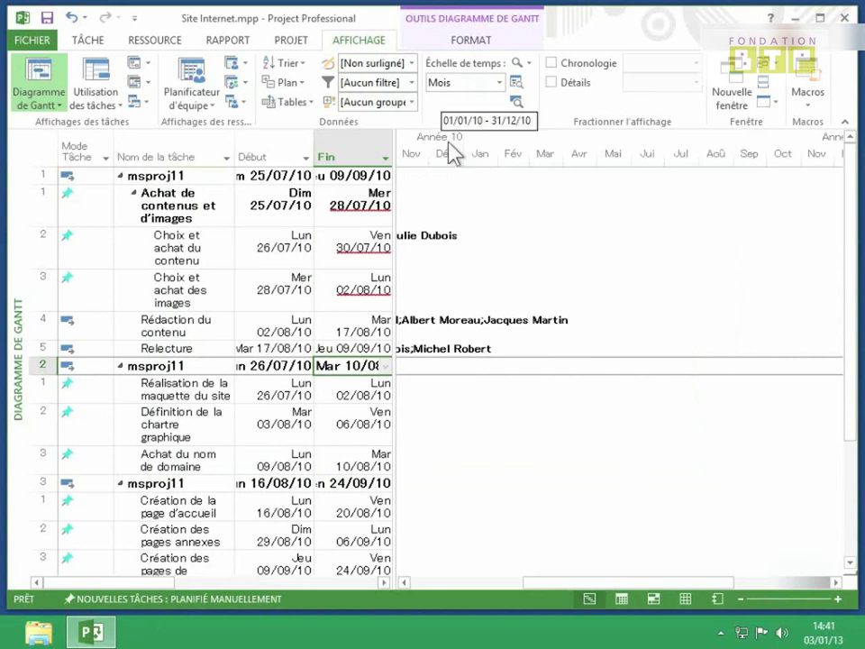